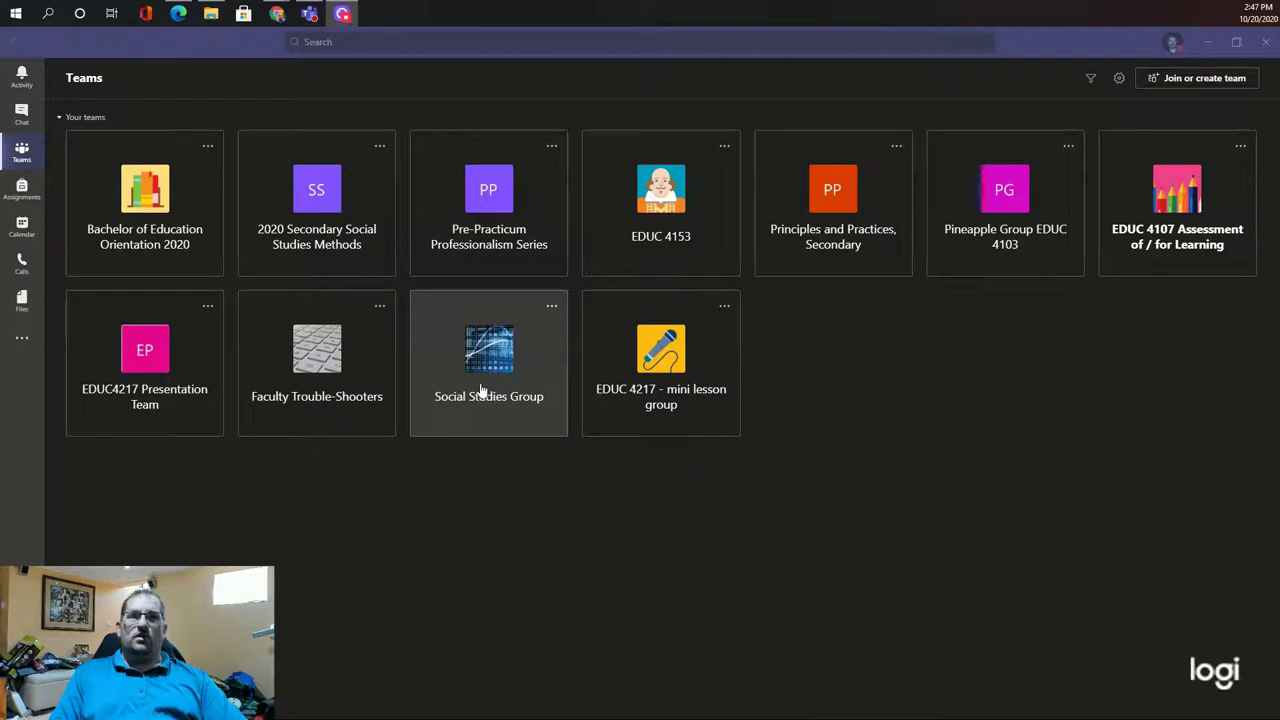
# Open Manage team for Social Studies Group and expand its one owner and two members and guests
pyautogui.click(481, 390)
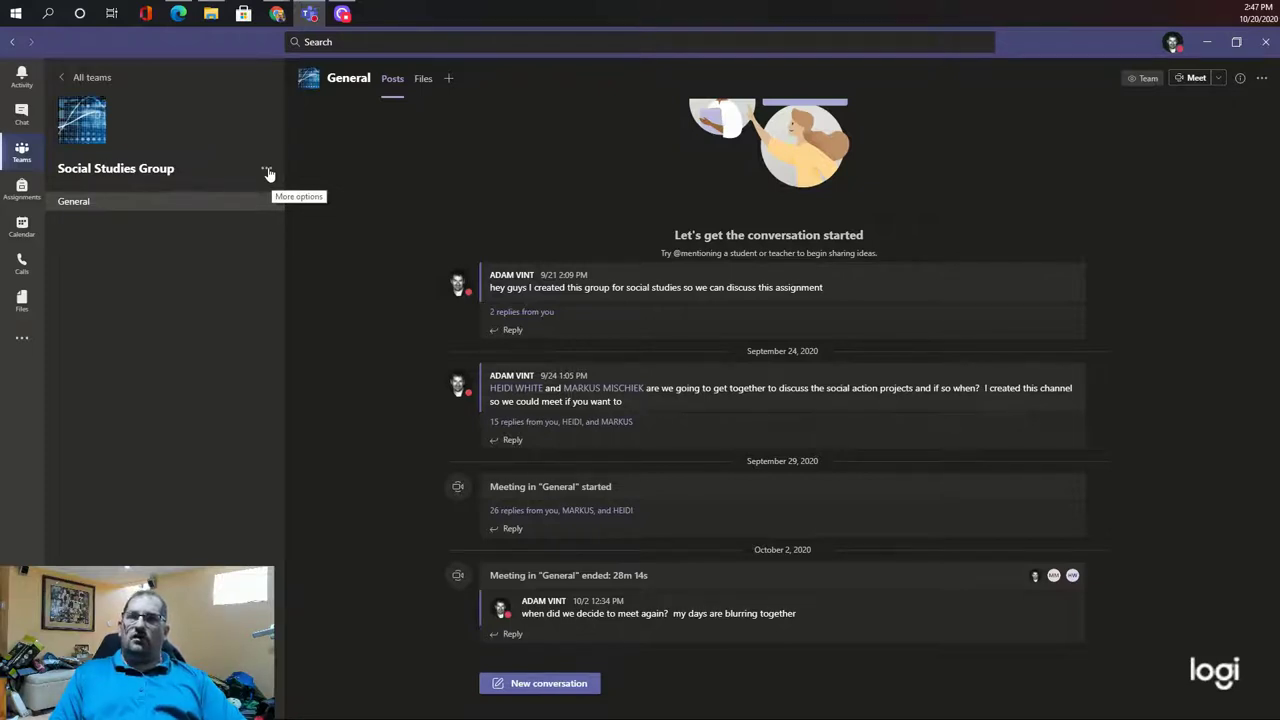
pyautogui.click(267, 170)
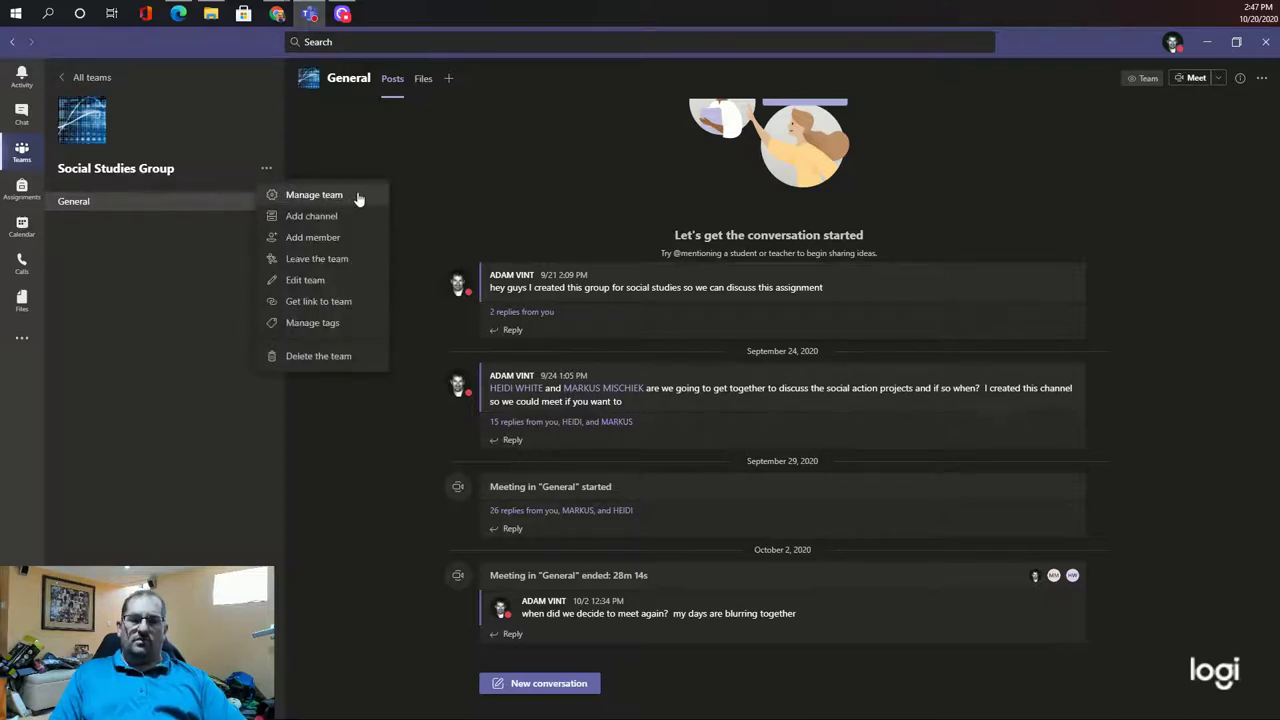
pyautogui.click(358, 197)
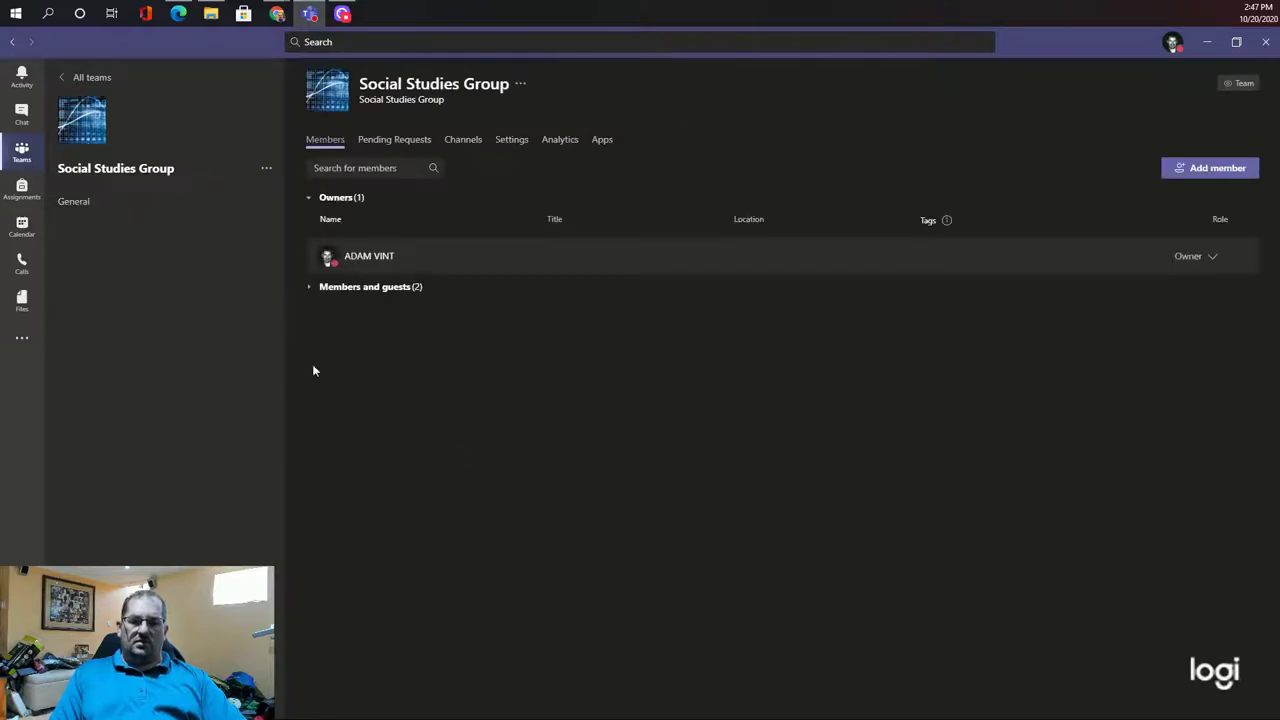
pyautogui.click(310, 289)
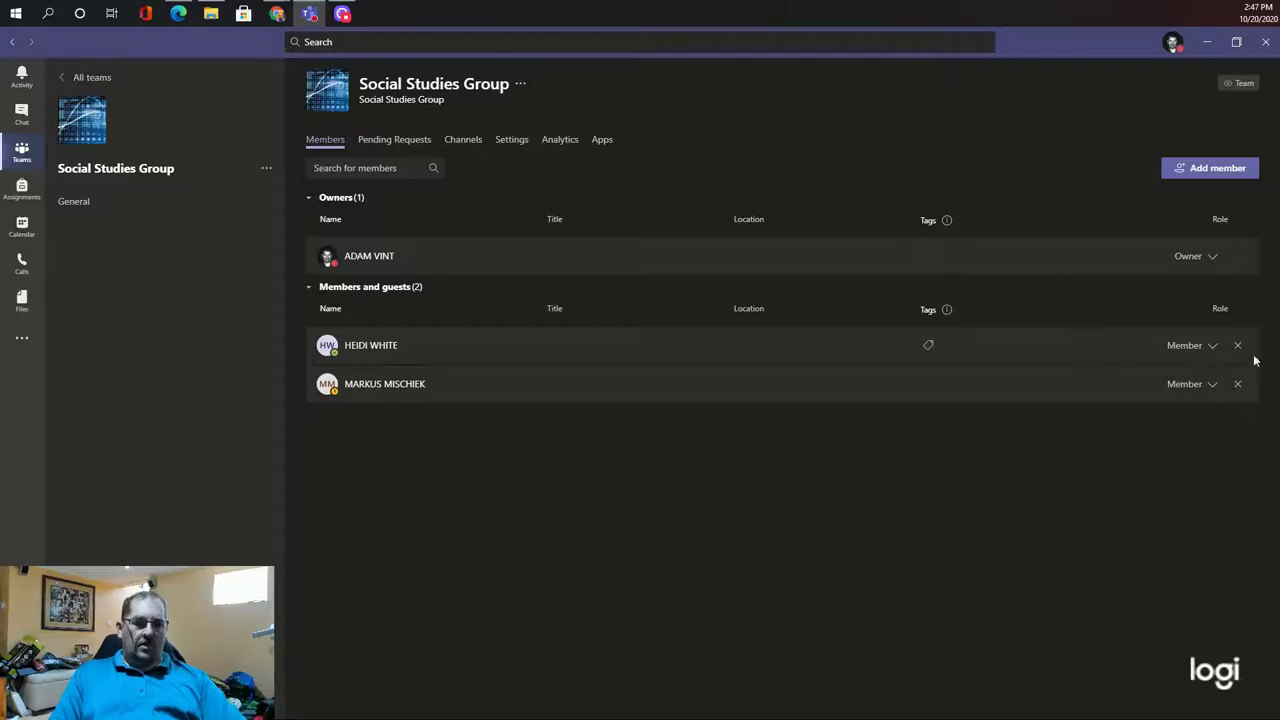
# Change a team member's role from Member to Owner
pyautogui.click(1214, 350)
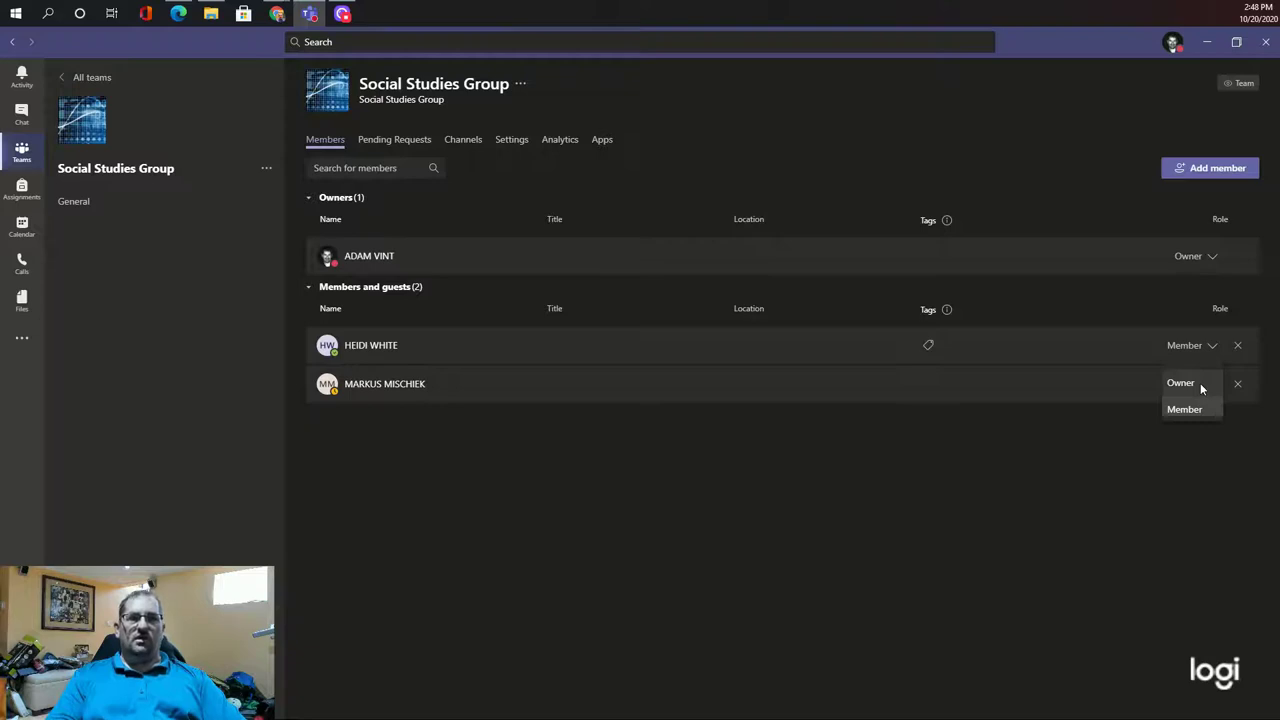
pyautogui.click(1202, 386)
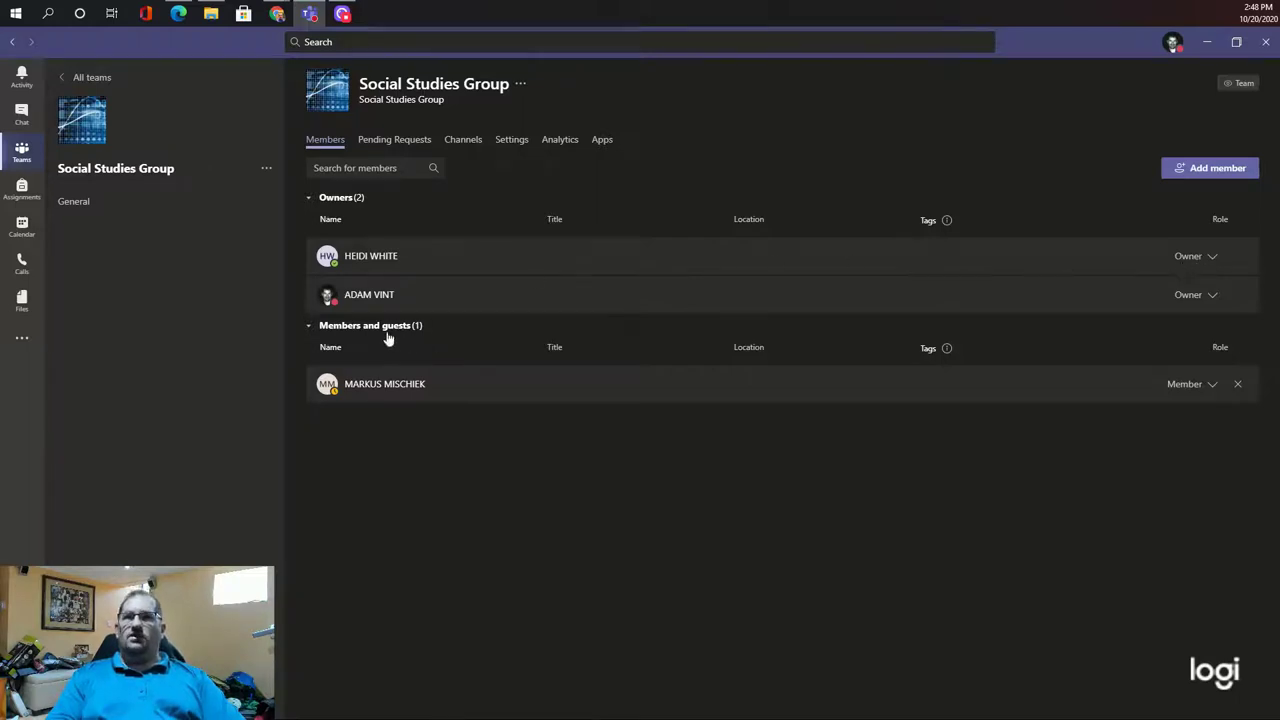
# Open the Add a tab picker from the General channel's Files view
pyautogui.click(115, 207)
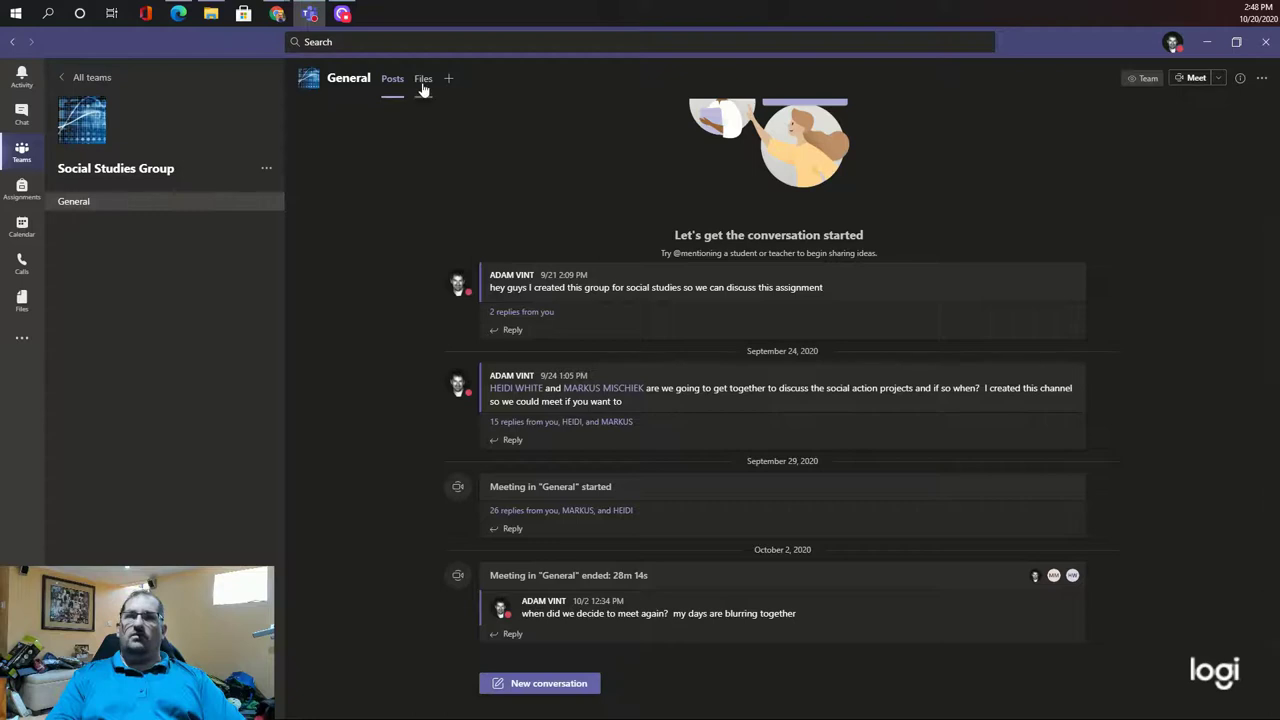
pyautogui.click(423, 82)
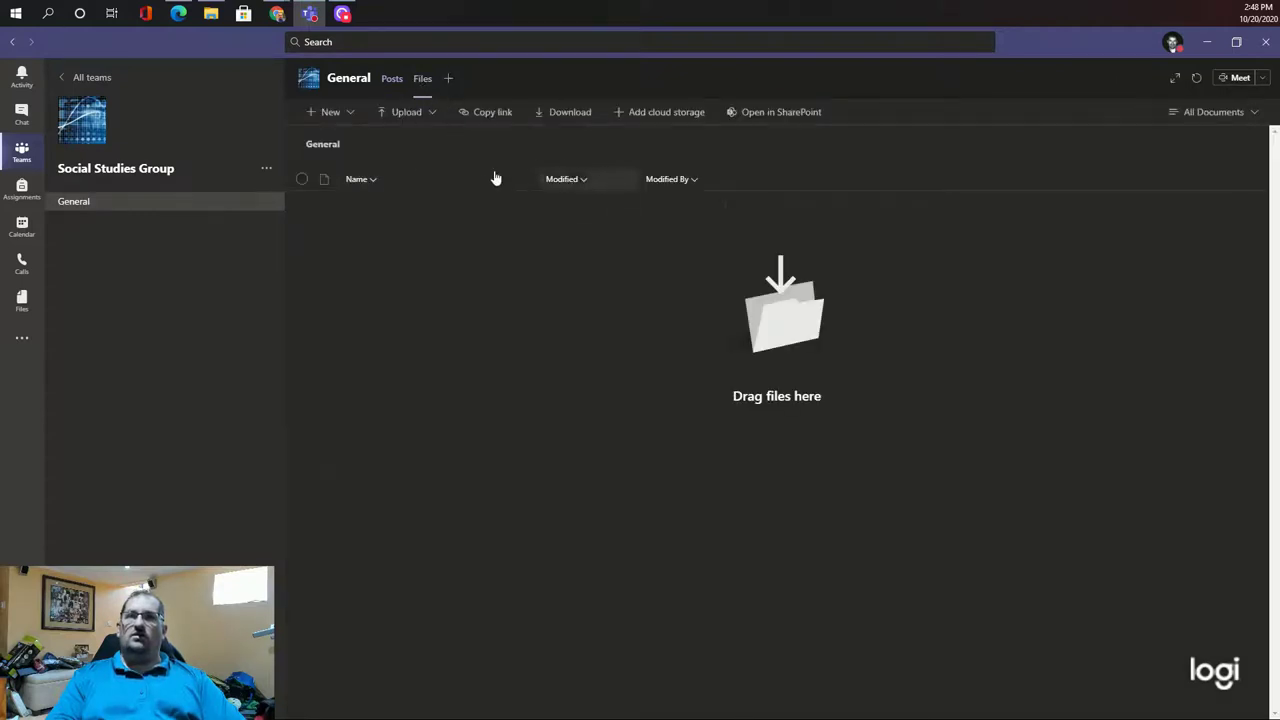
pyautogui.click(448, 80)
pyautogui.press('Escape')
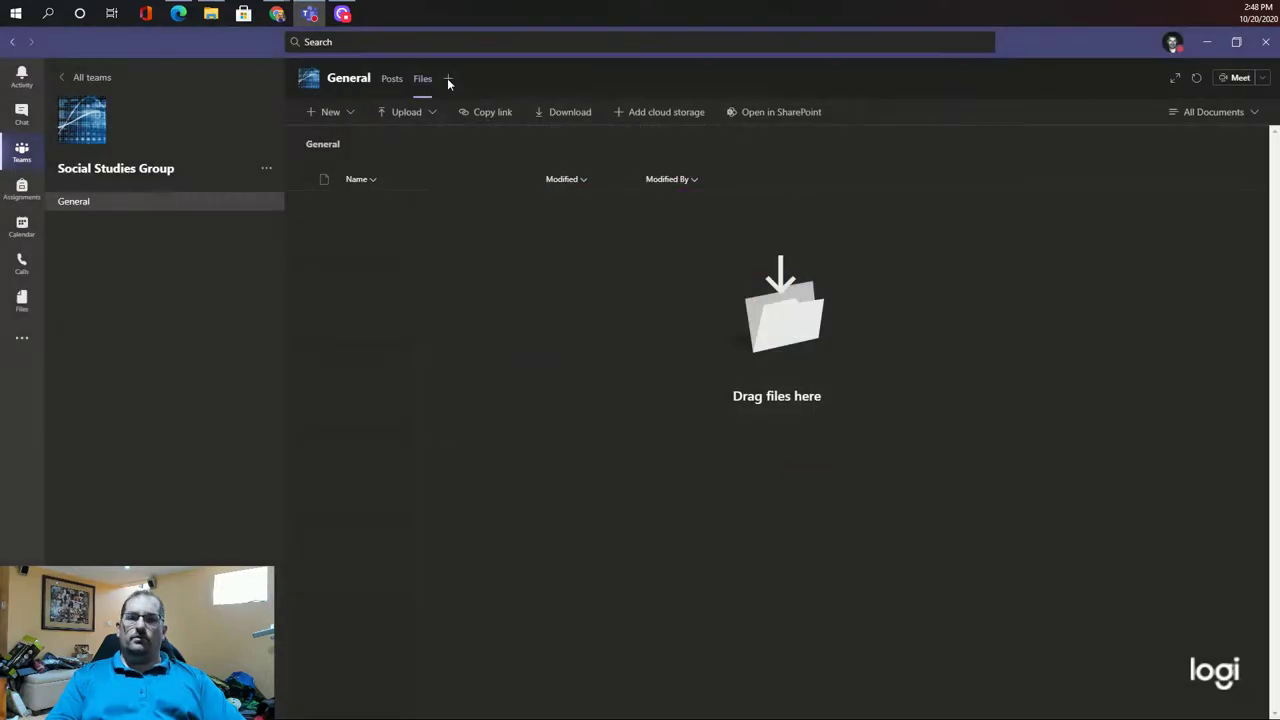
pyautogui.click(449, 86)
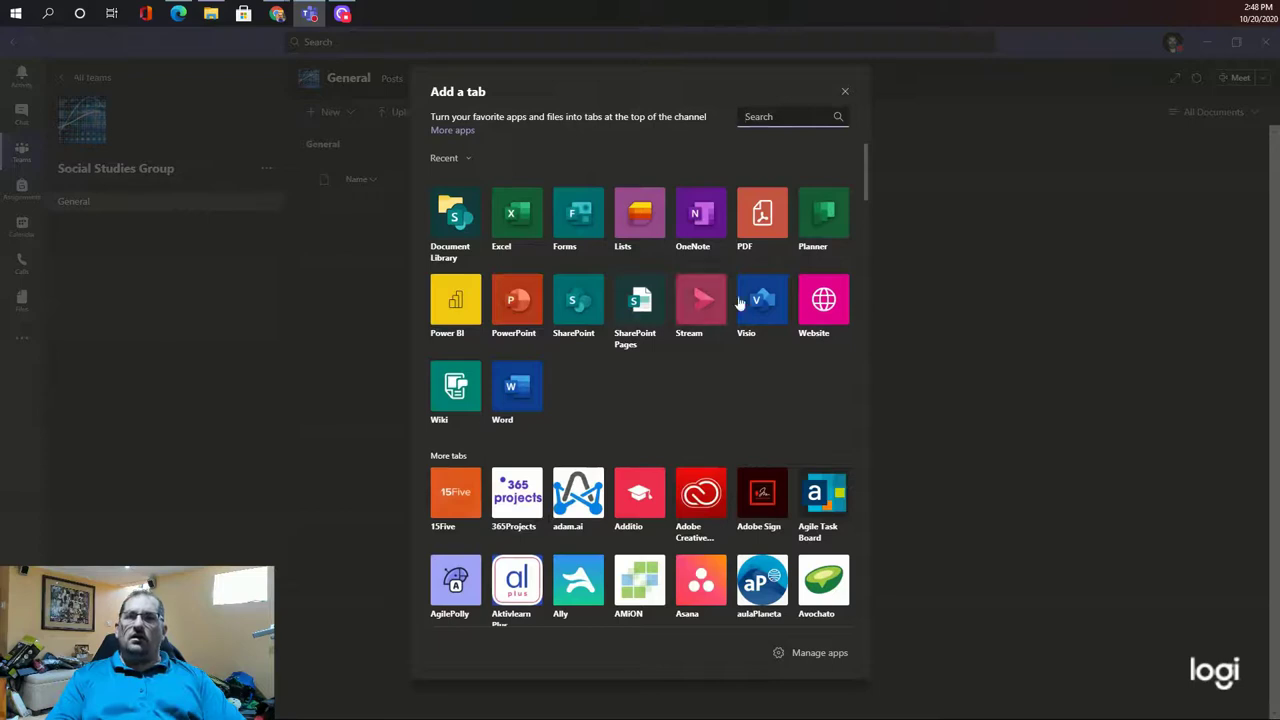
# Add the Education app Assignments to the team's General channel as a tab
pyautogui.click(432, 134)
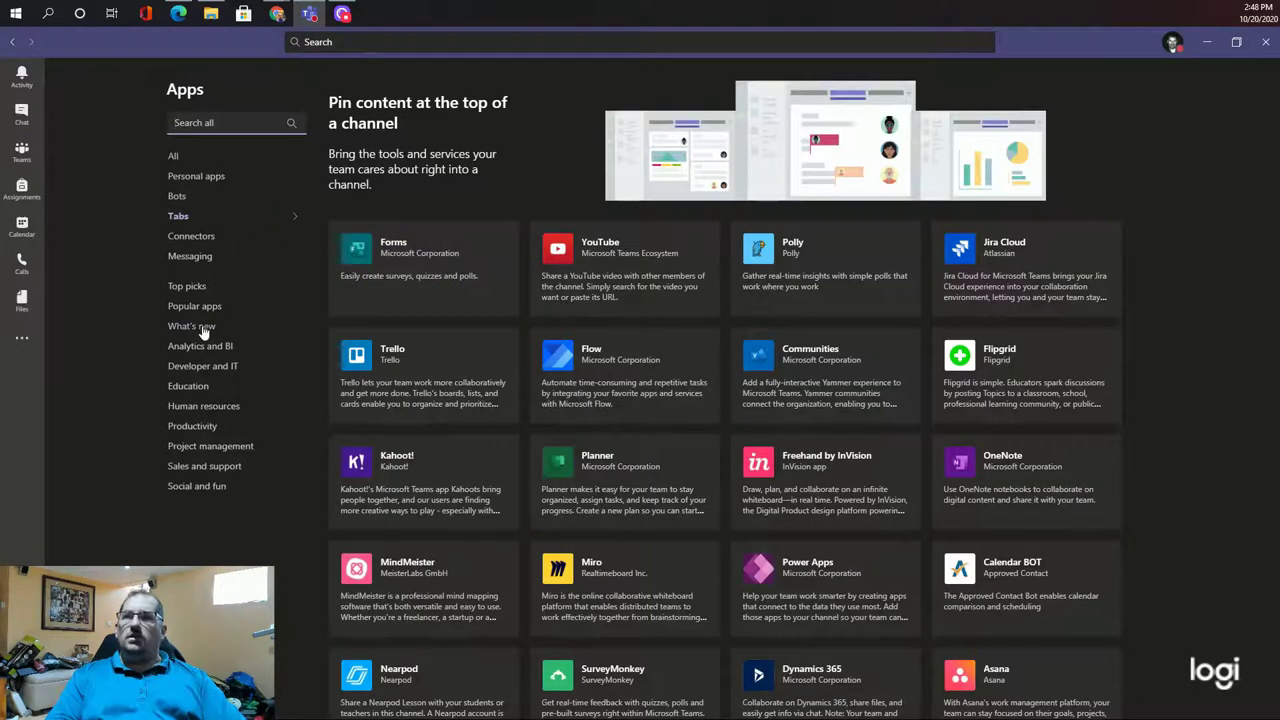
pyautogui.click(190, 386)
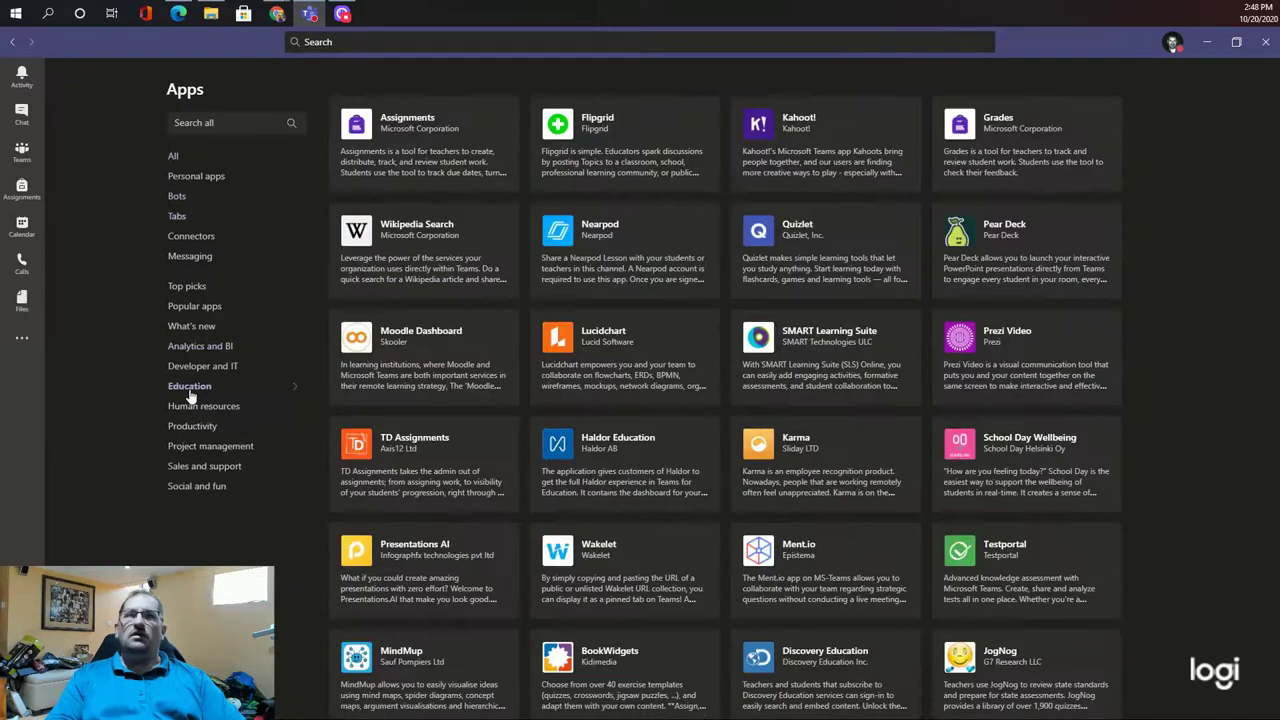
pyautogui.click(416, 131)
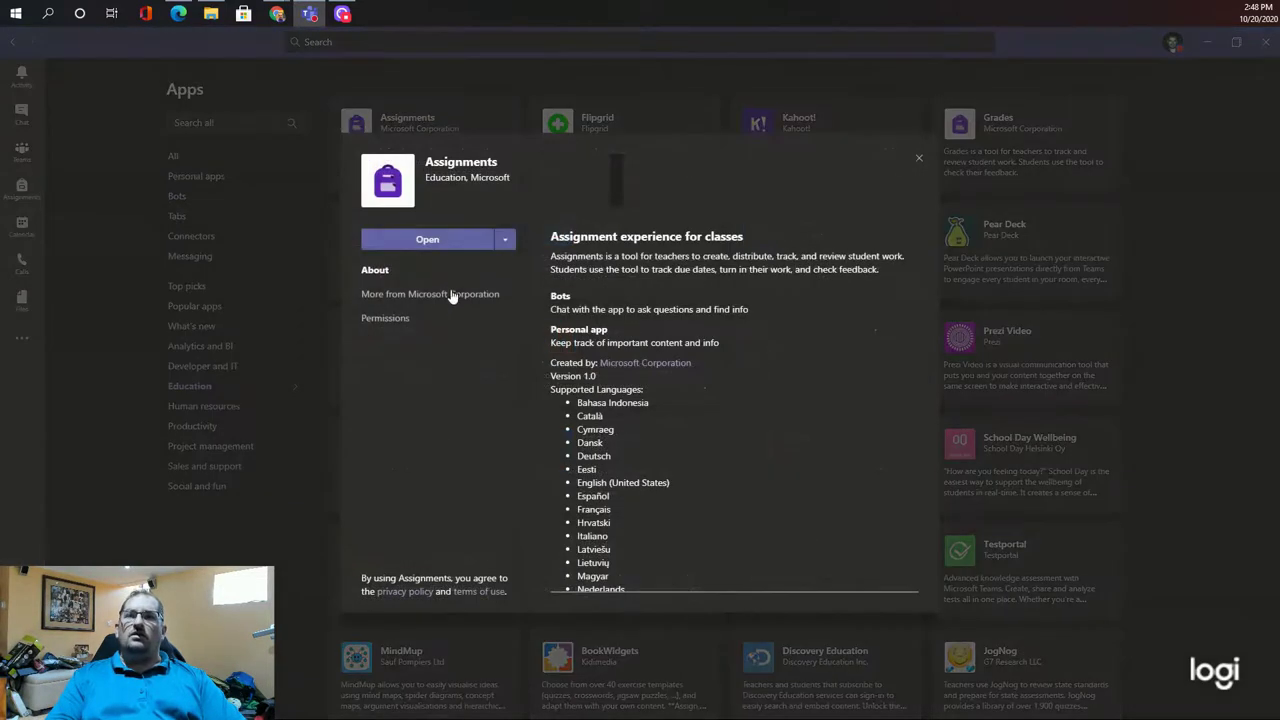
pyautogui.click(505, 240)
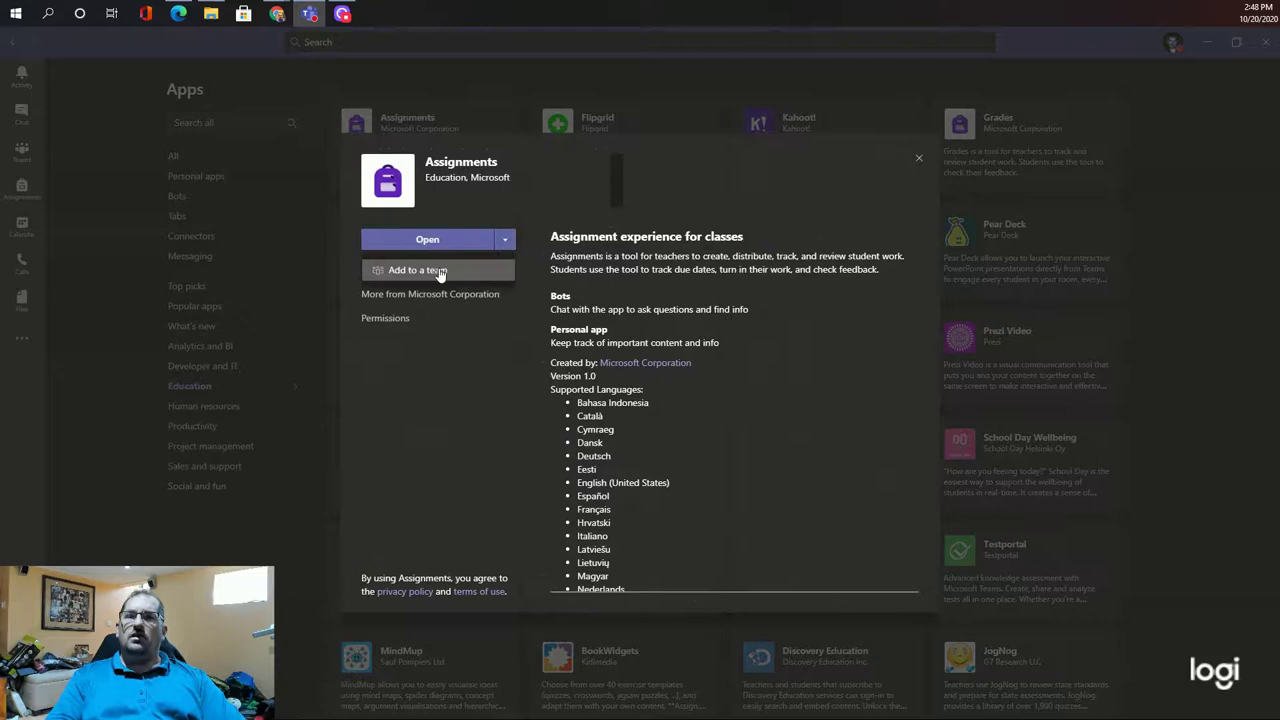
pyautogui.click(440, 271)
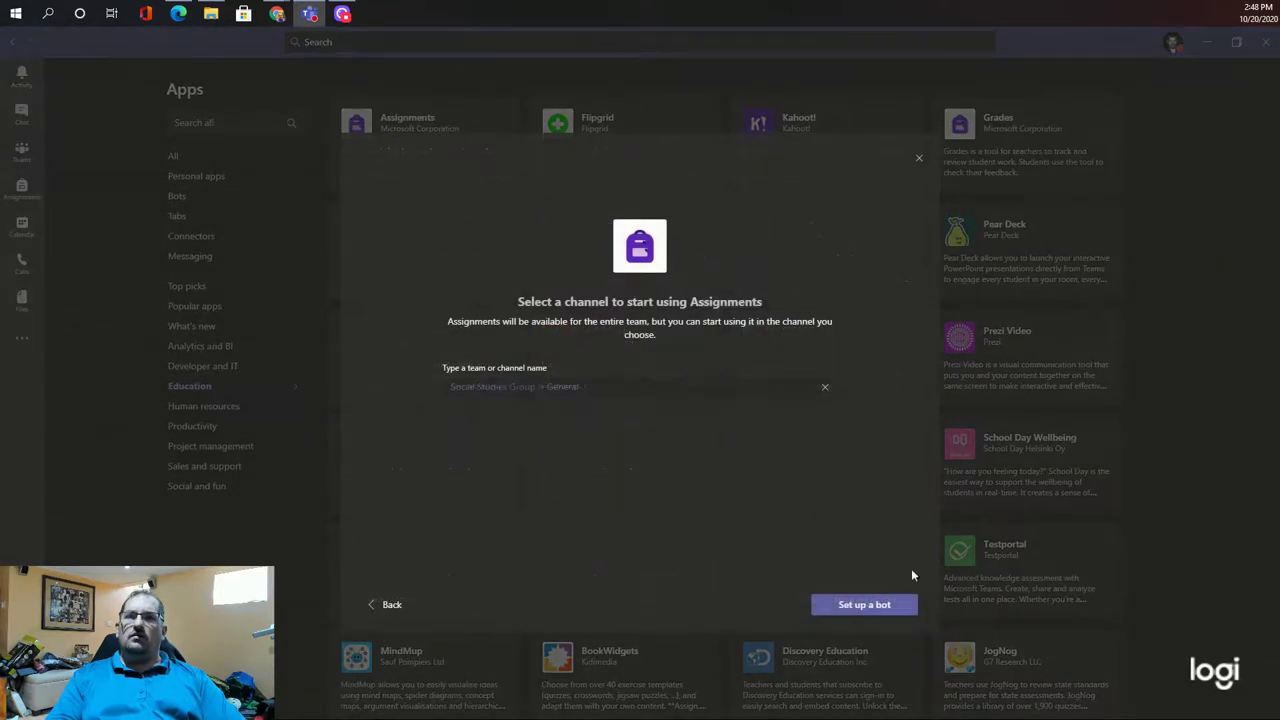
pyautogui.click(858, 608)
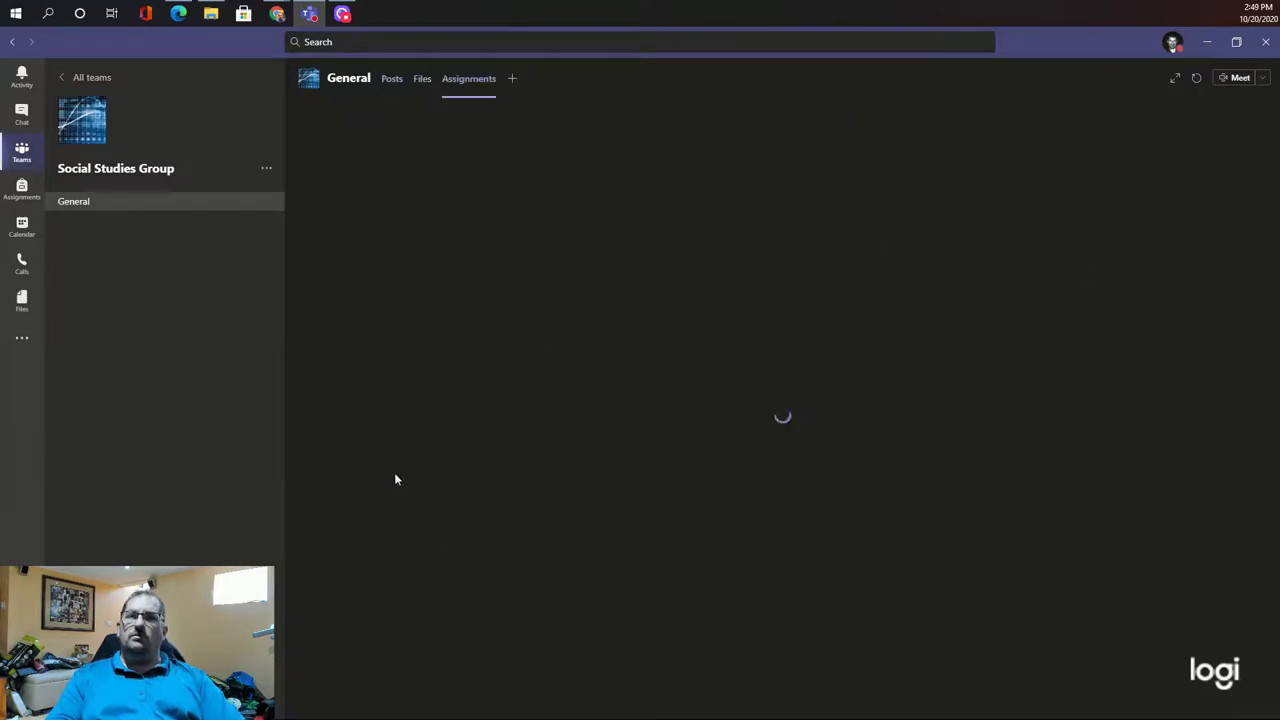
# Get started with Assignments and create a new regular assignment due Oct 21, 2020
pyautogui.click(750, 503)
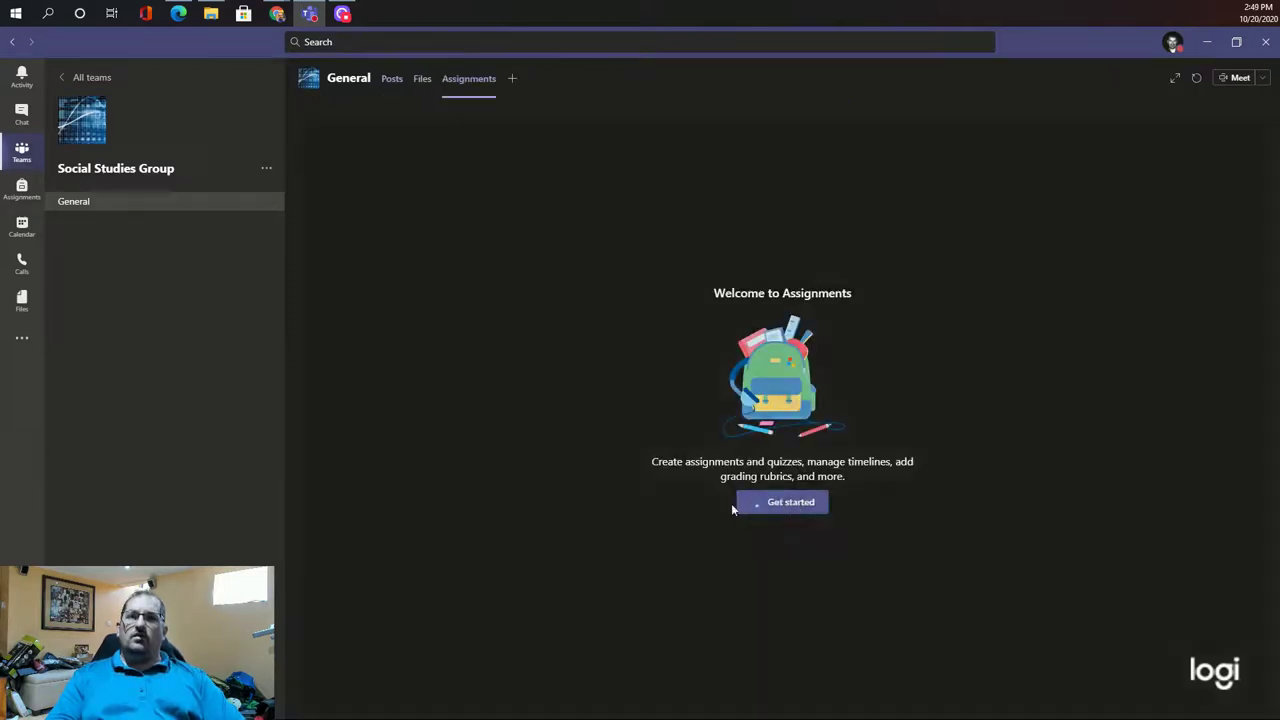
pyautogui.click(337, 696)
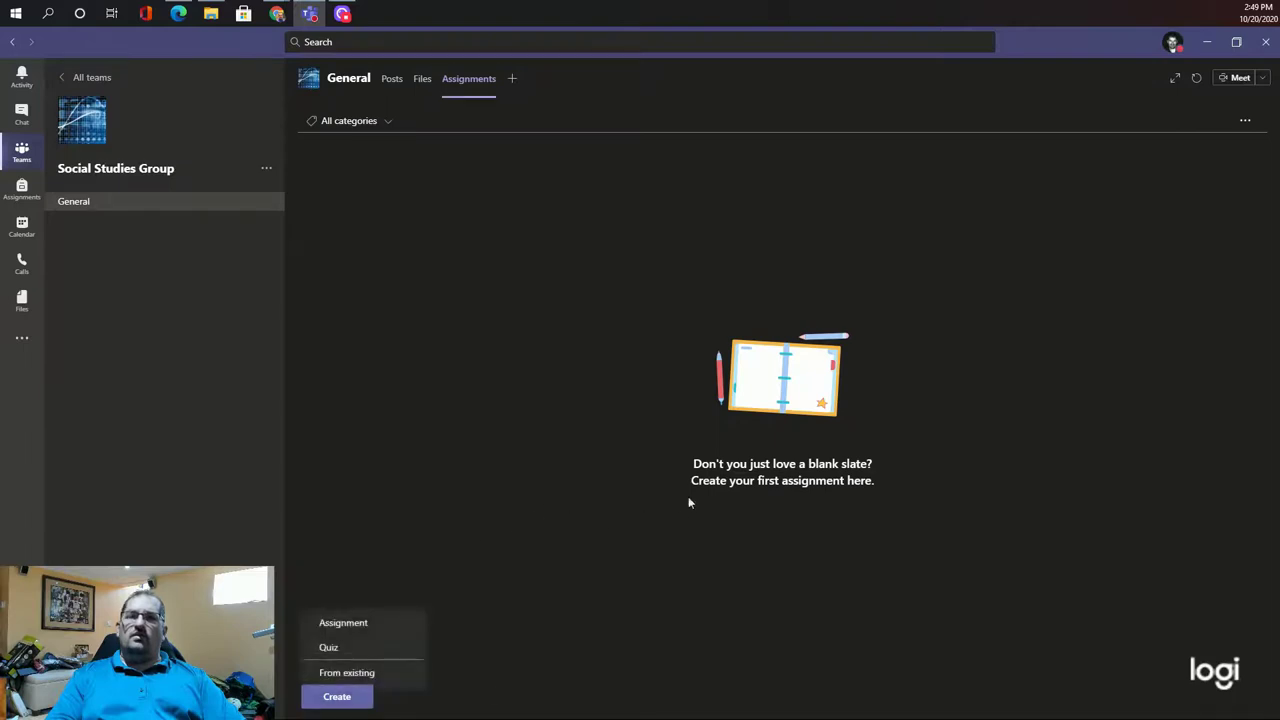
pyautogui.click(343, 623)
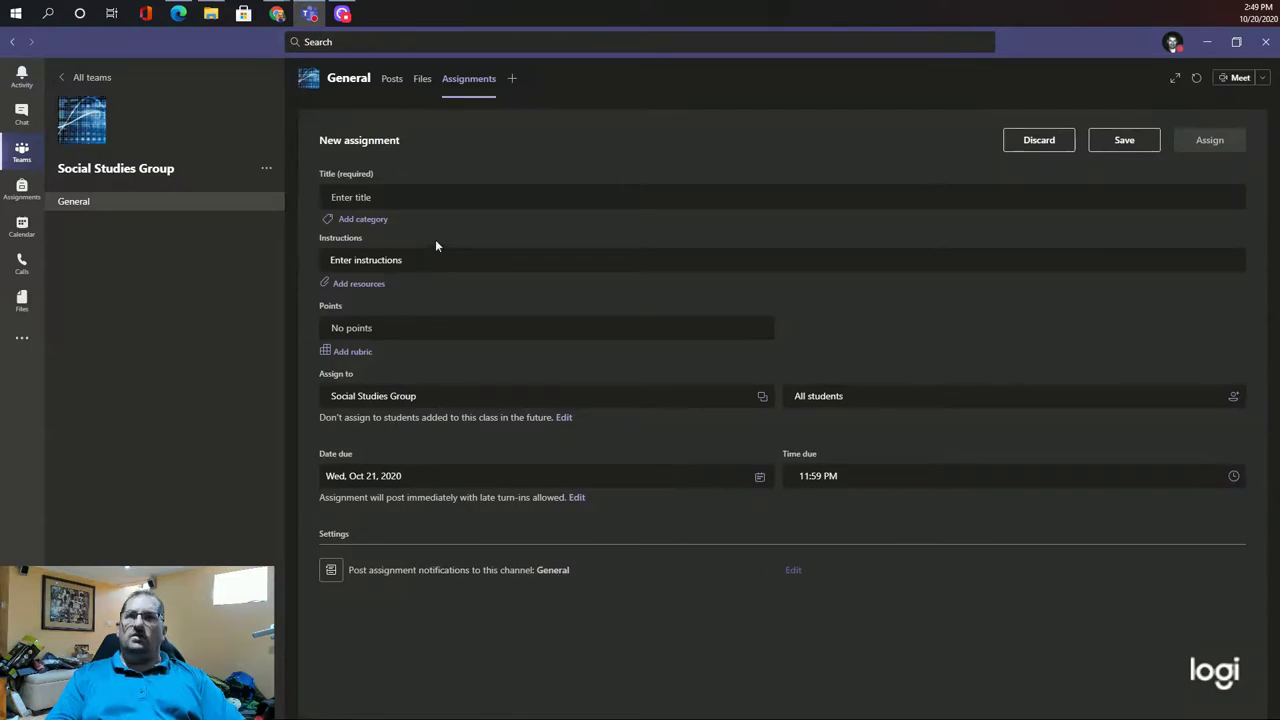
# Give the new assignment 10 points and the title 'test', then assign it
pyautogui.click(390, 328)
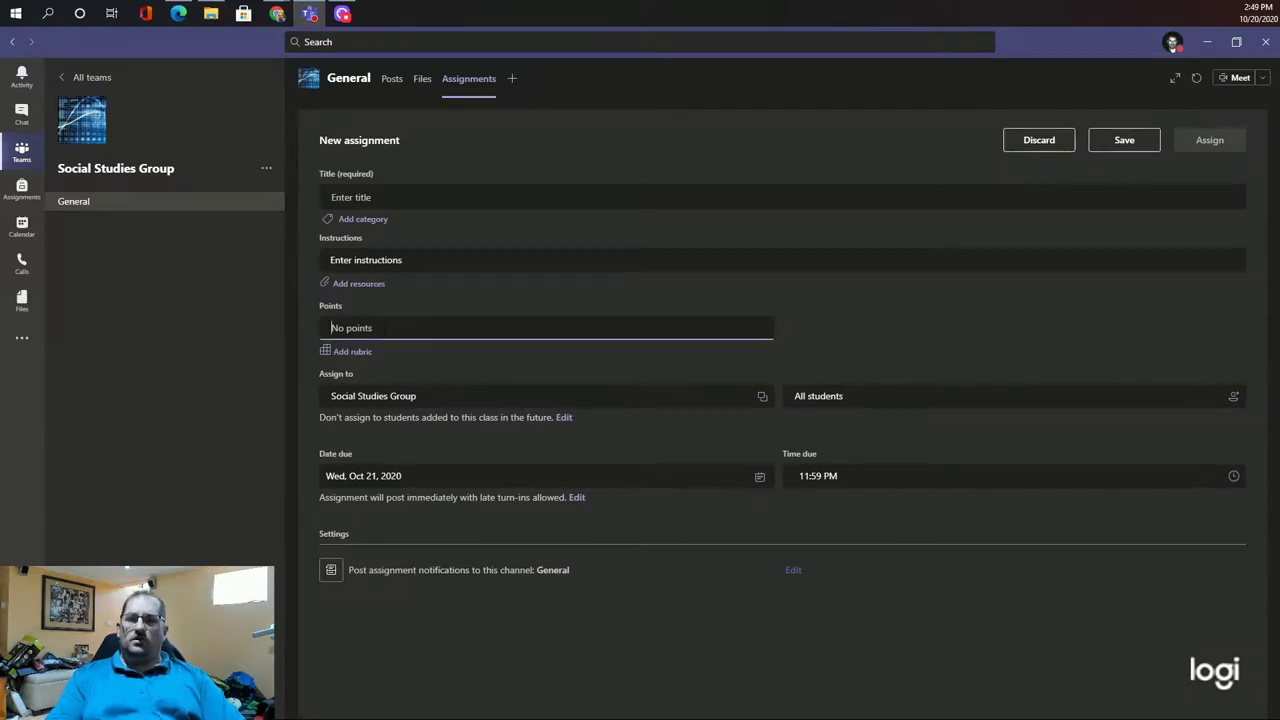
pyautogui.write('109')
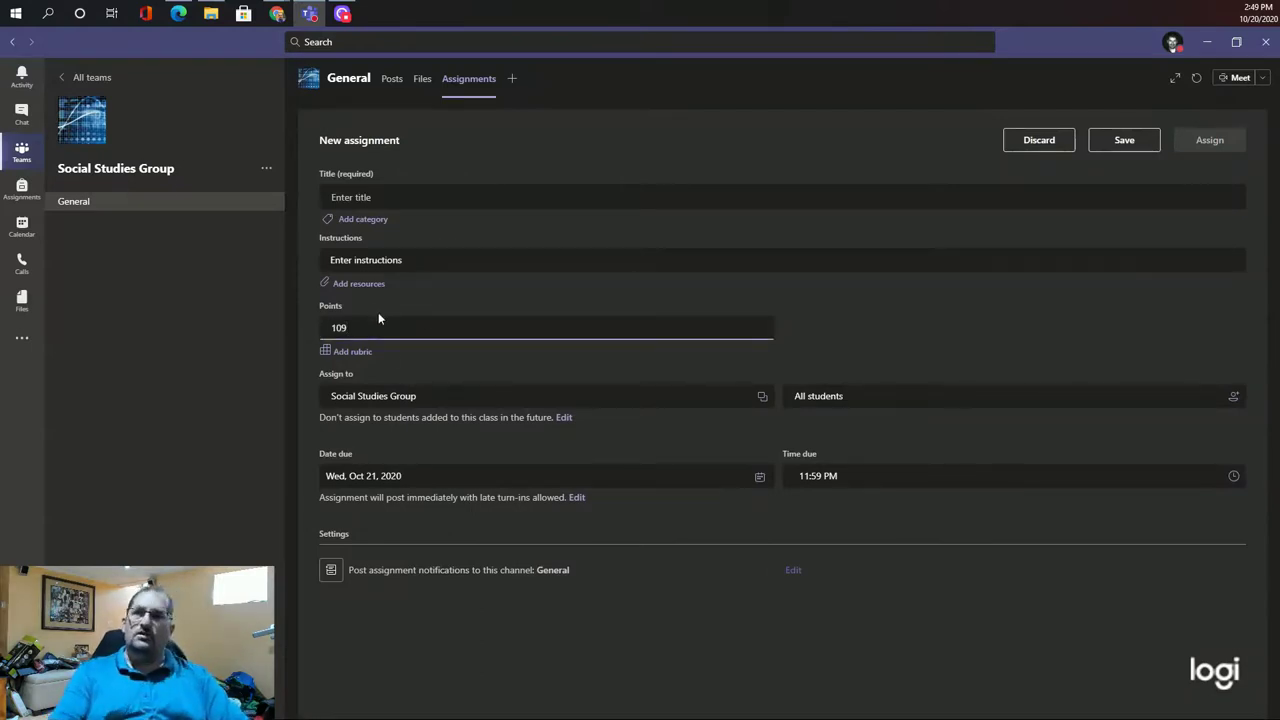
pyautogui.press('BackSpace')
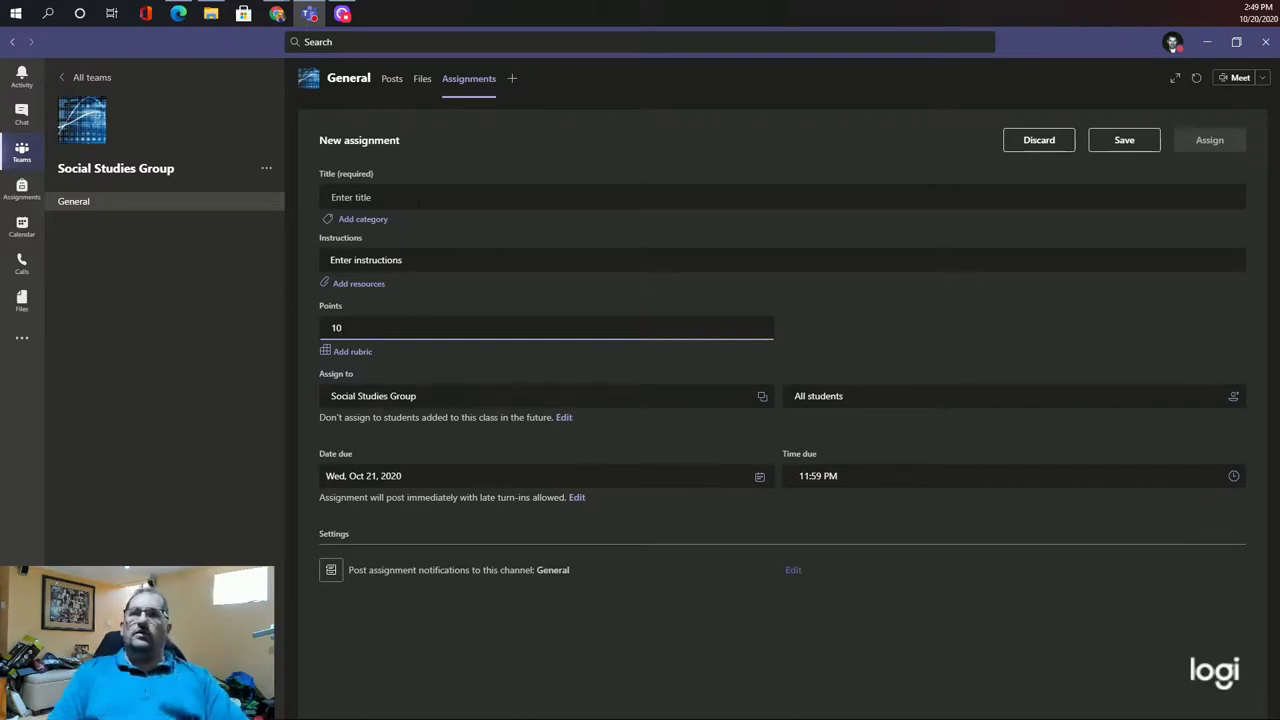
pyautogui.click(418, 200)
pyautogui.write('test')
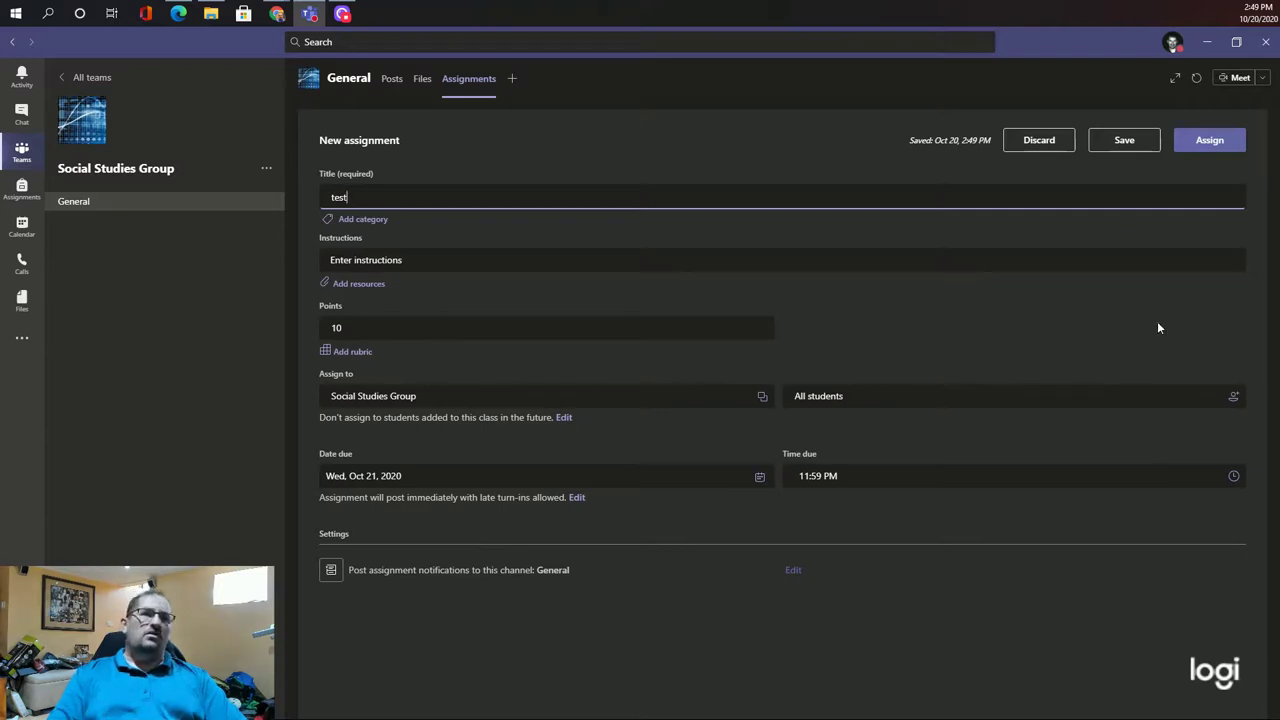
pyautogui.click(1209, 142)
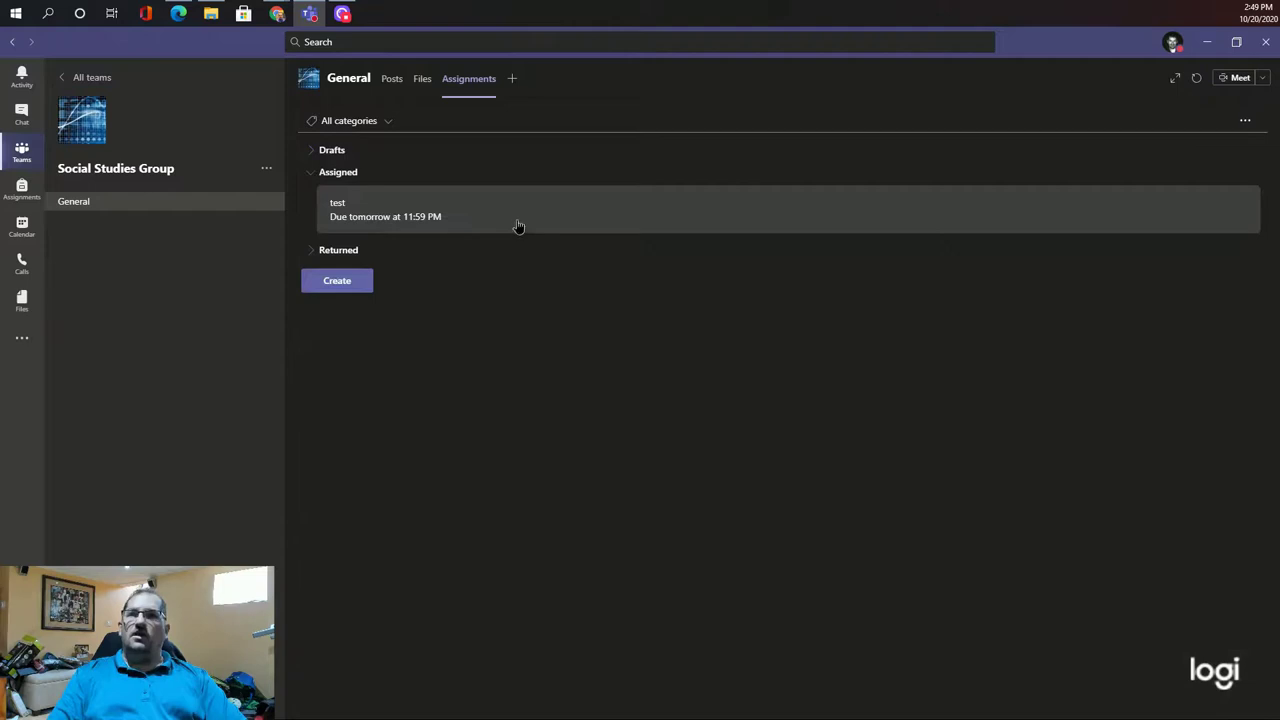
# Score the student 10/10 on the 'test' assignment, then return to General channel posts
pyautogui.click(517, 226)
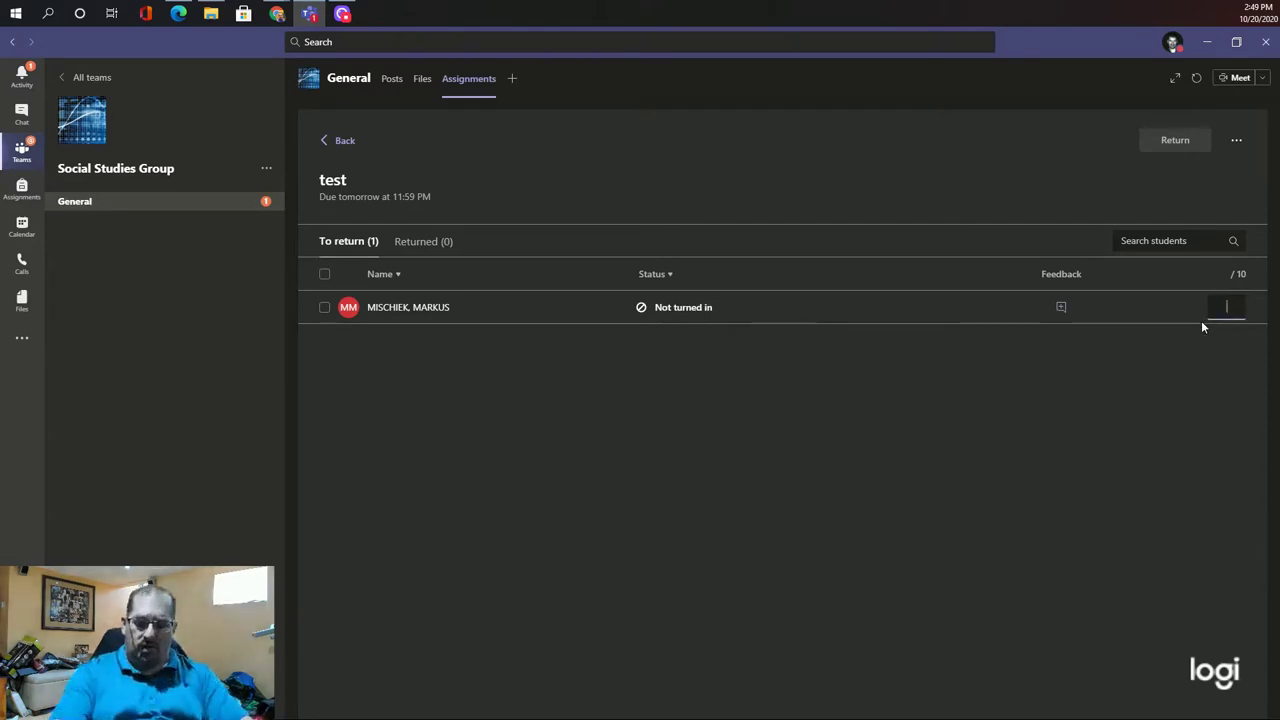
pyautogui.write('10')
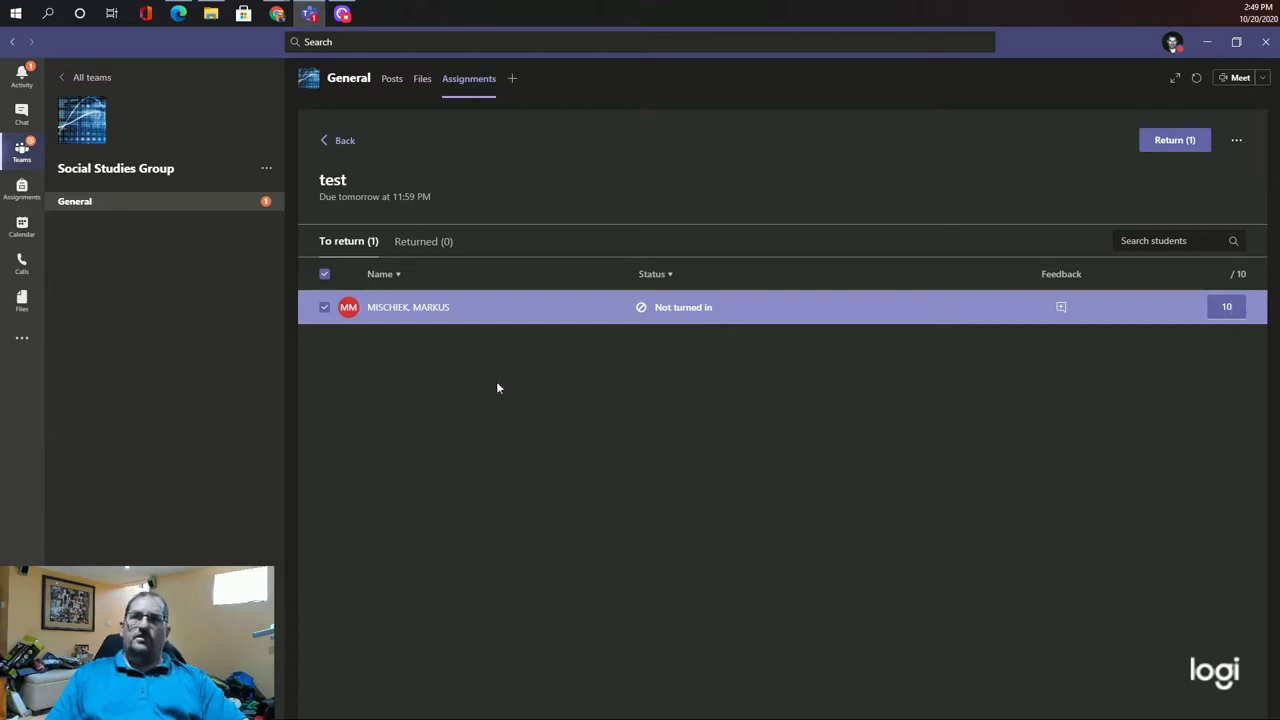
pyautogui.click(143, 211)
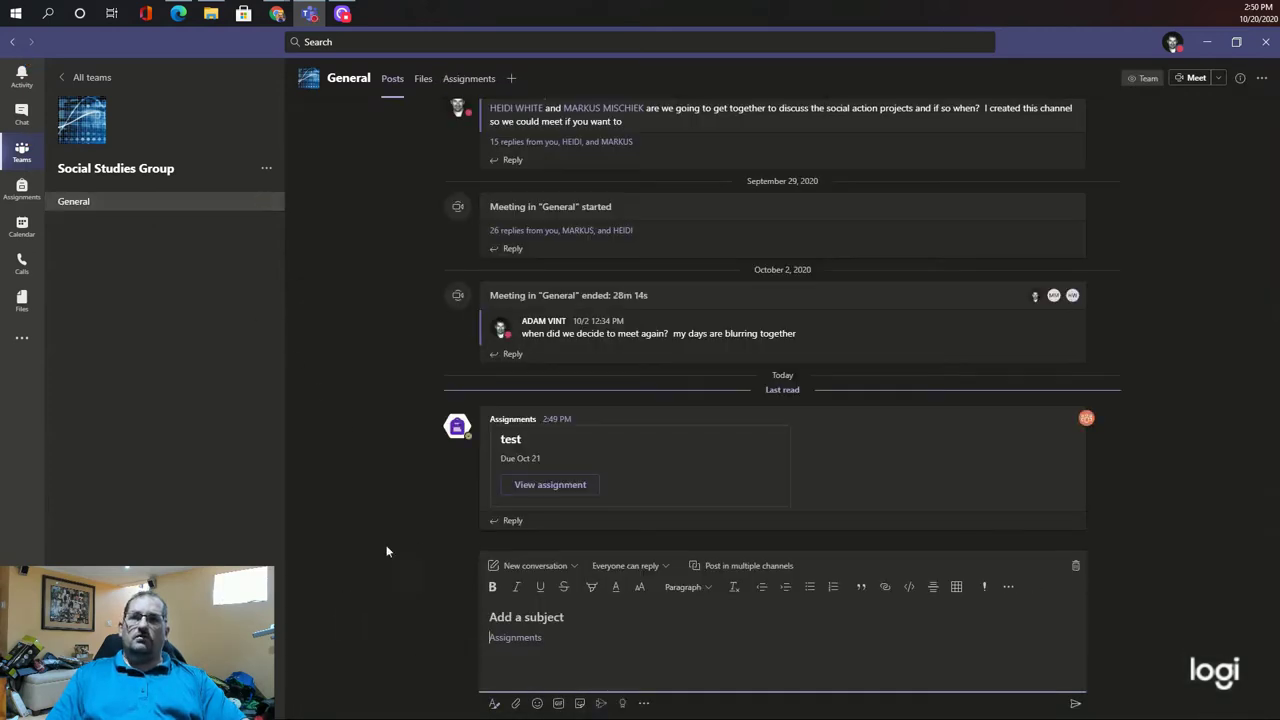
# Switch to the General channel's Assignments tab to view 'test' under Assigned
pyautogui.click(461, 82)
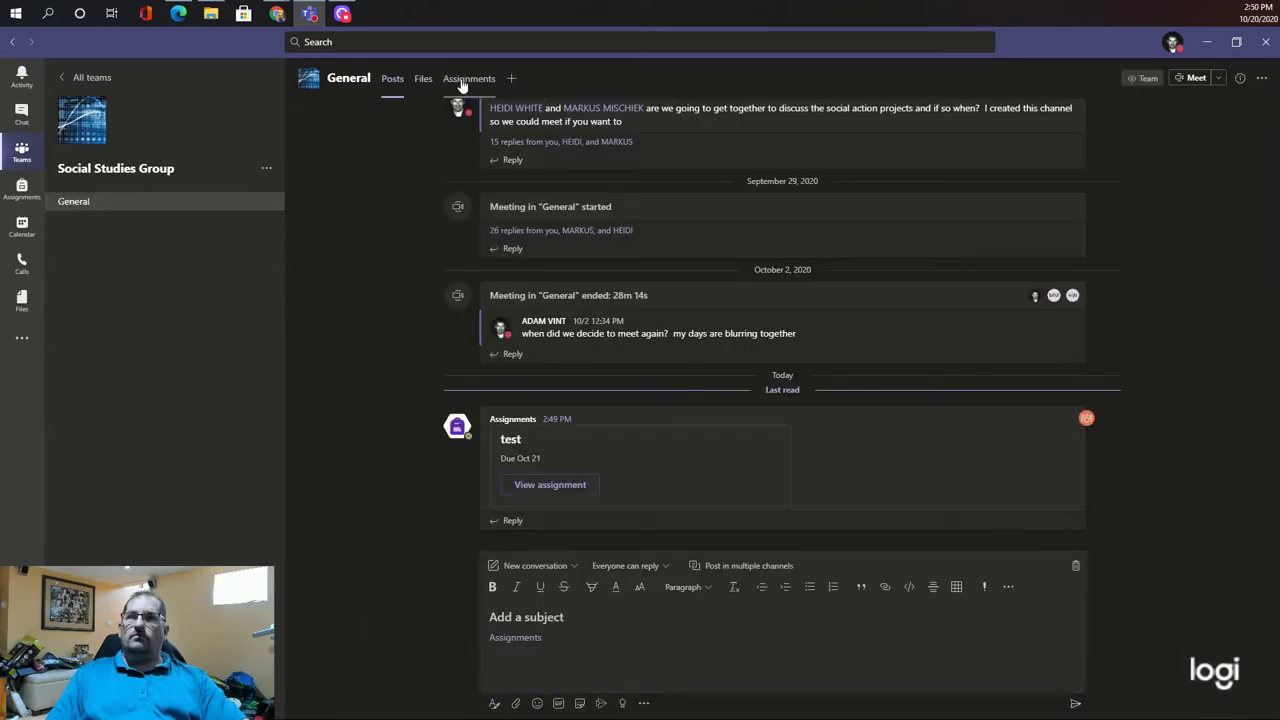